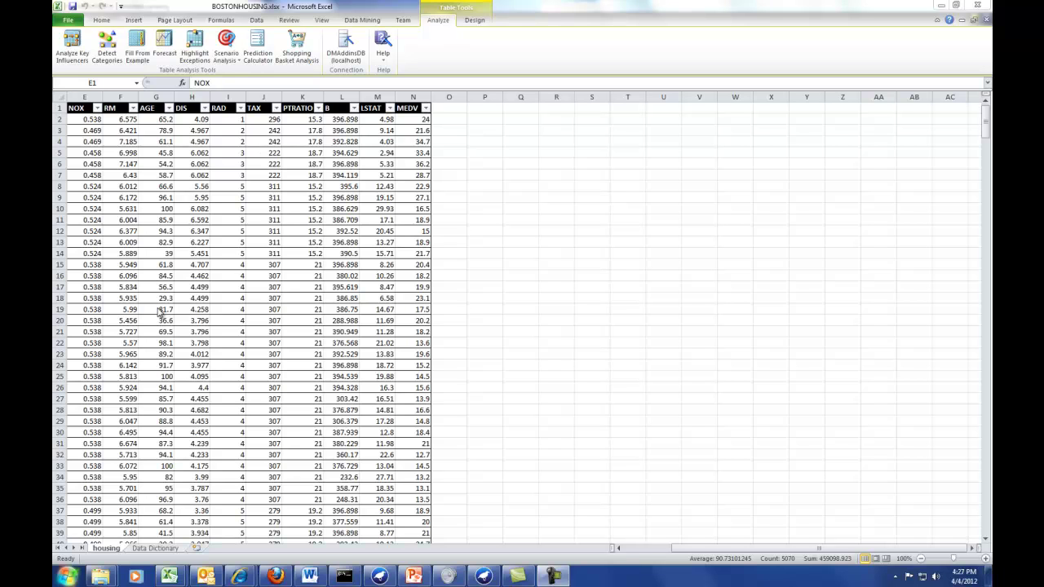
# Select the whole housing table, check the Data Dictionary sheet, then return to housing.
pyautogui.hotkey('ctrl', 'a')
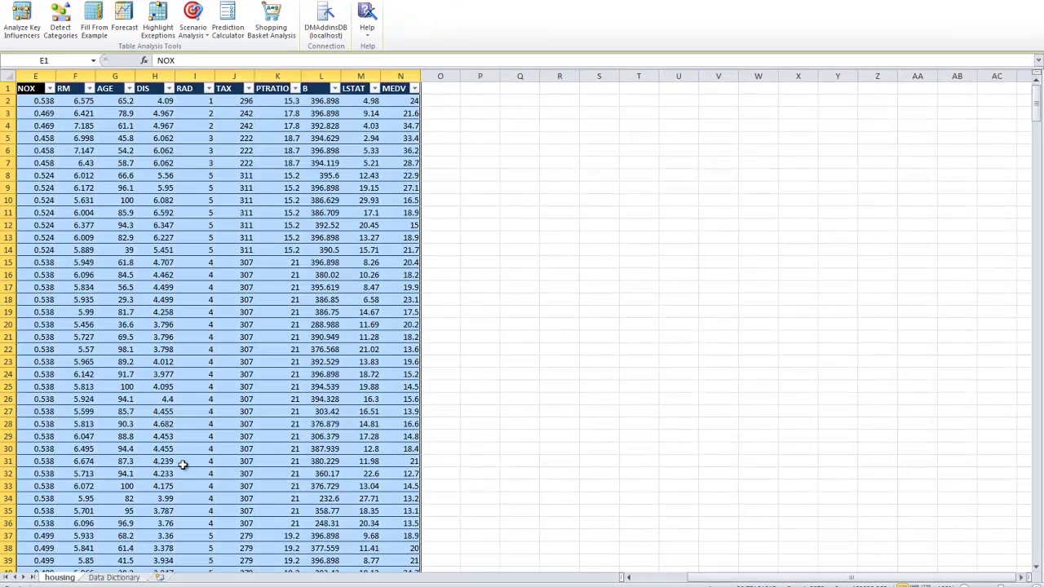
pyautogui.click(139, 579)
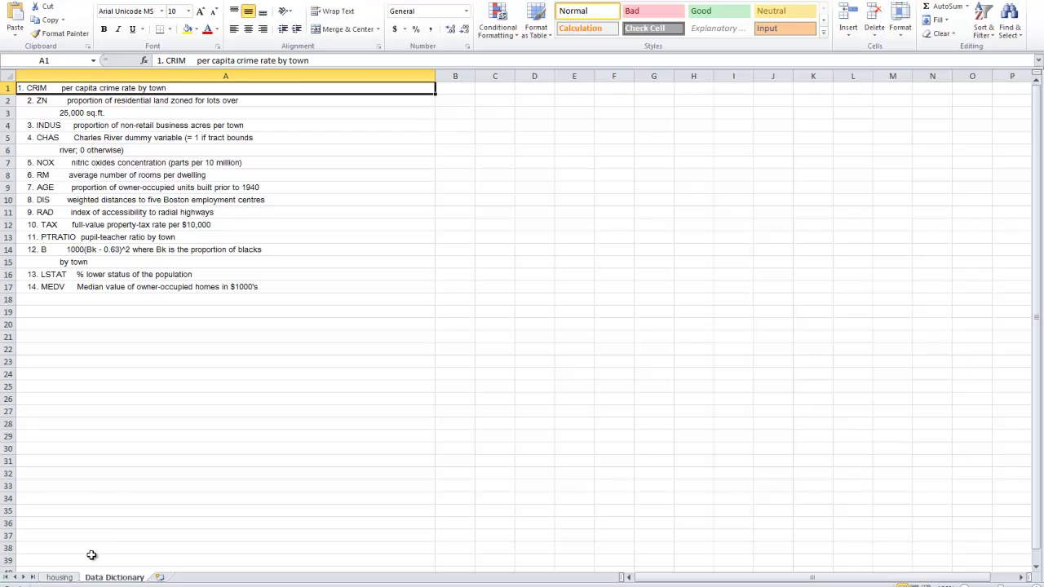
pyautogui.click(60, 577)
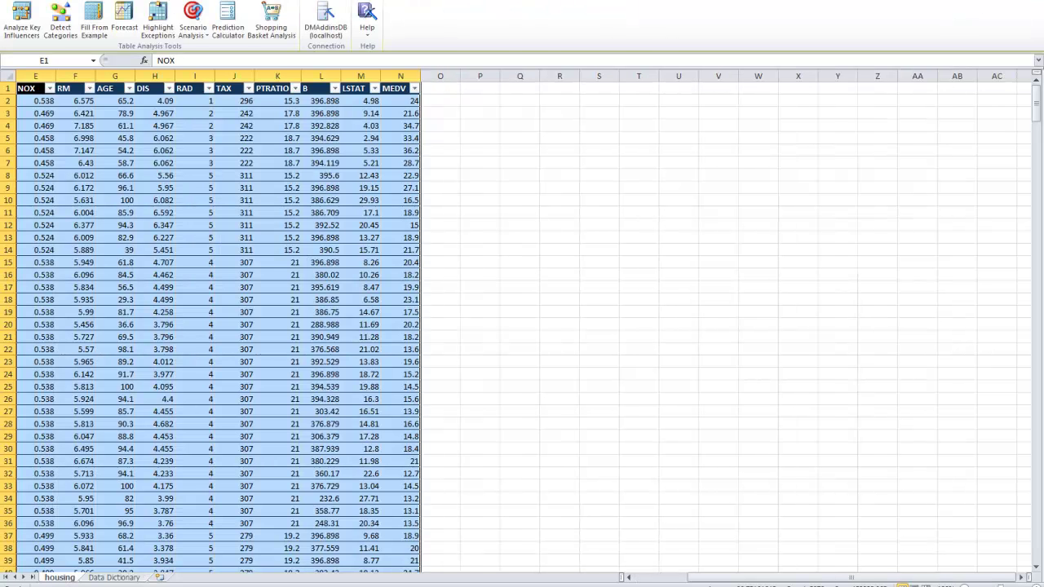
pyautogui.scroll(1, 281, 20)
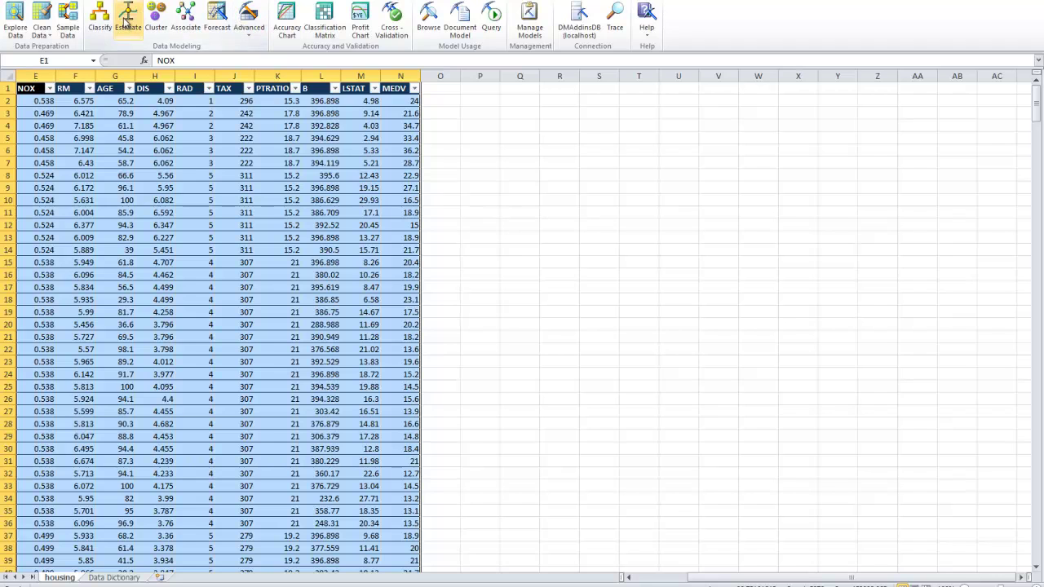
# Look over the Advanced menu without choosing anything, then launch the Estimate wizard.
pyautogui.click(259, 33)
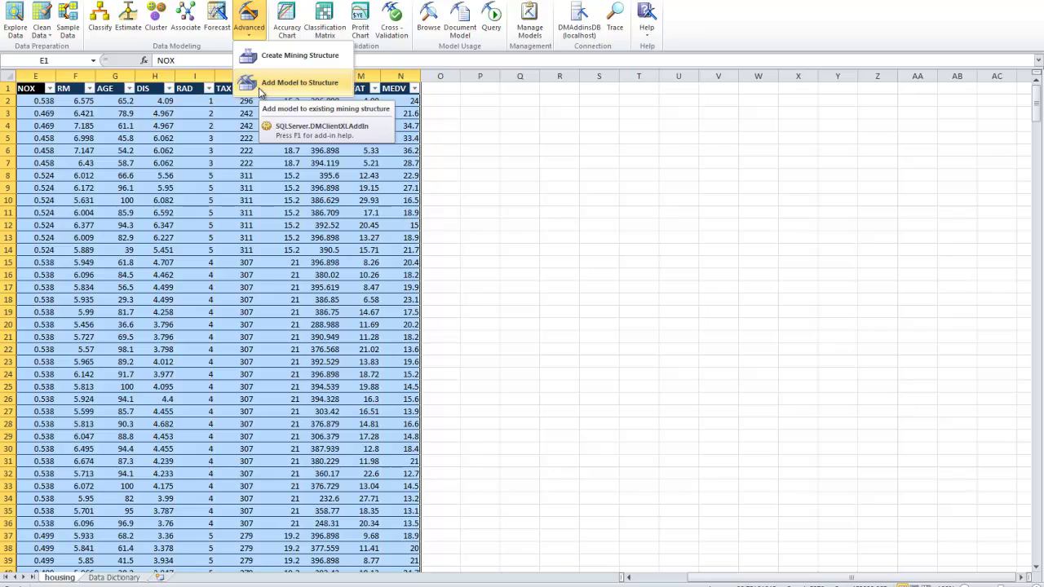
pyautogui.click(249, 21)
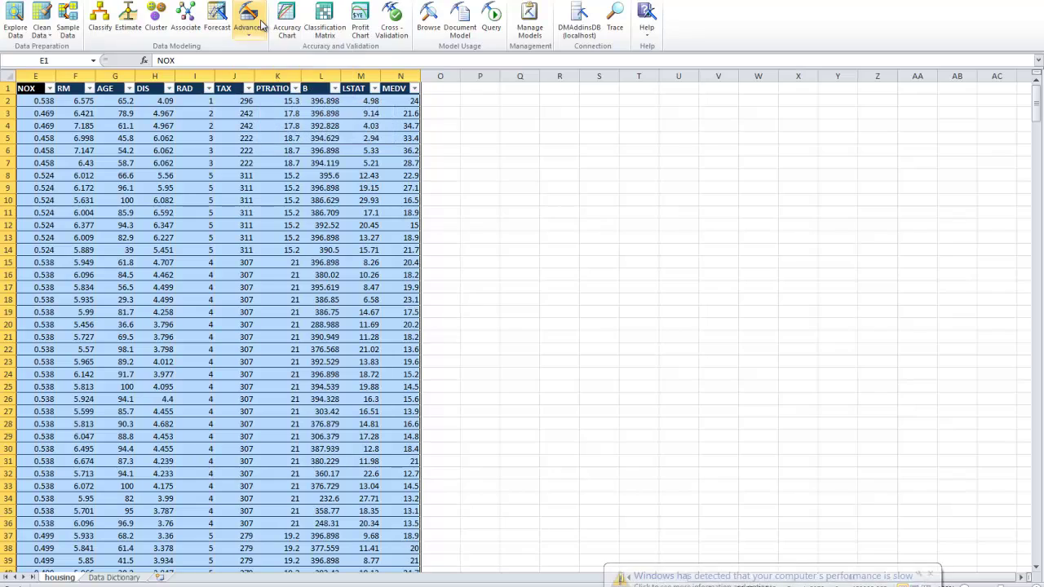
pyautogui.click(143, 21)
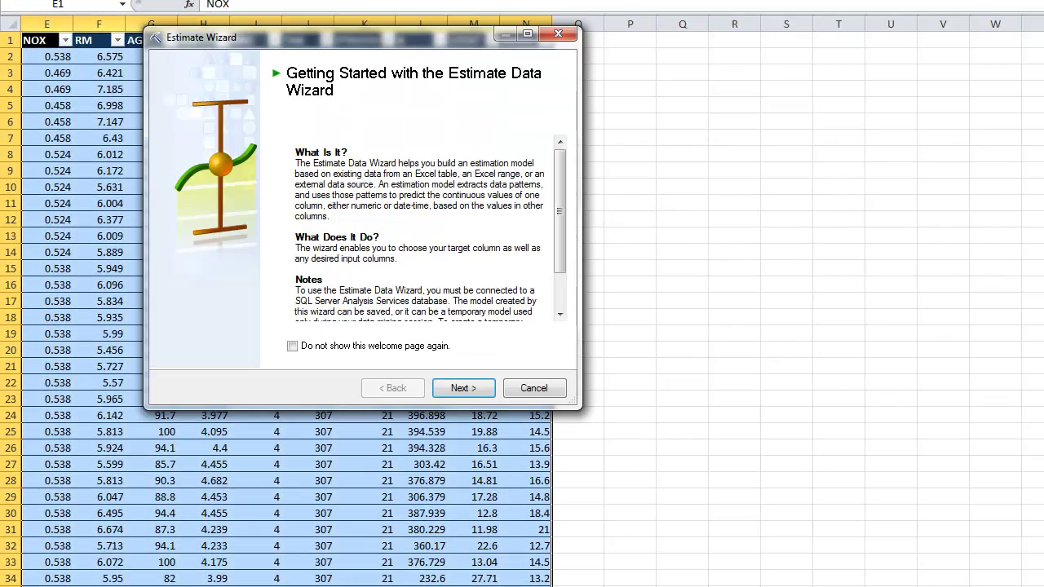
# Use the housing table as the wizard's source data.
pyautogui.click(457, 388)
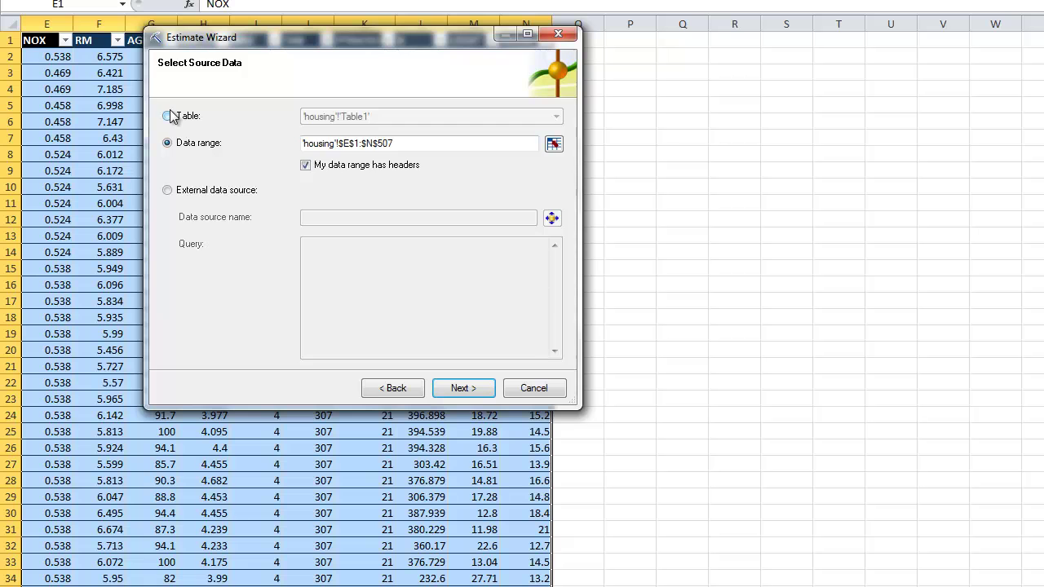
pyautogui.click(170, 116)
pyautogui.click(462, 388)
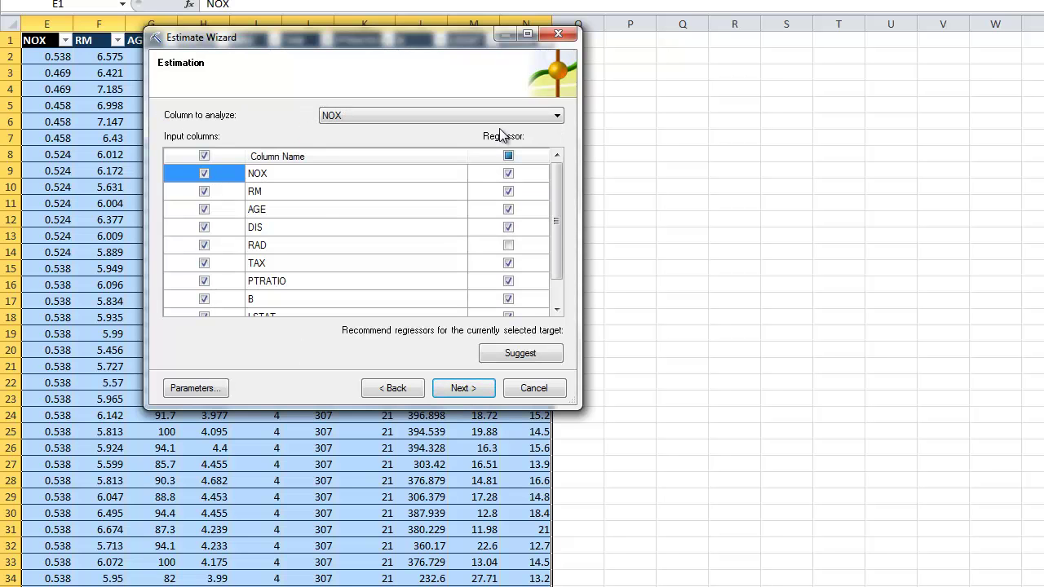
# Target MEDV, exclude it as regressor and input, and request suggested regressors.
pyautogui.click(558, 115)
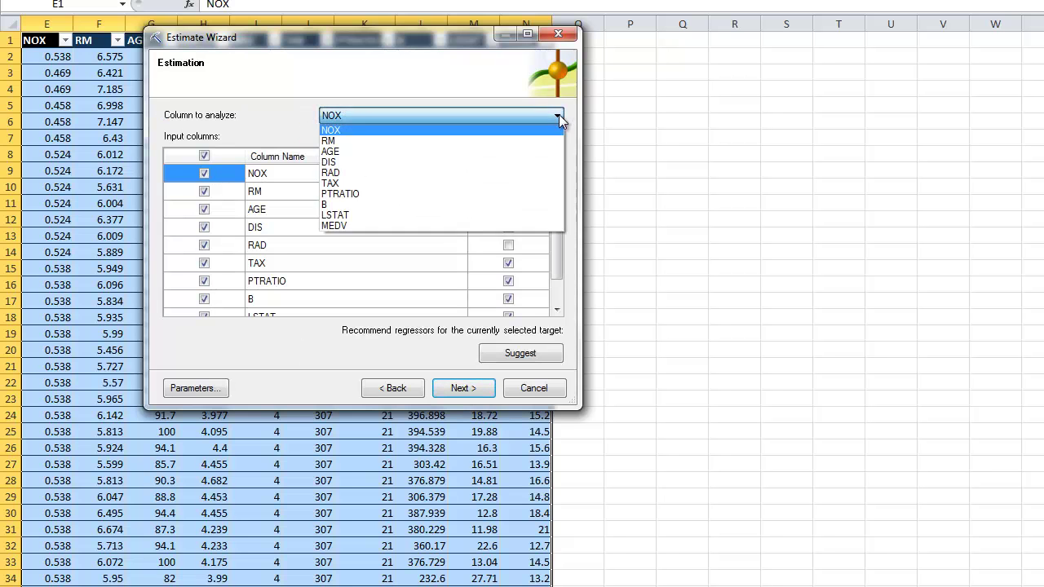
pyautogui.click(405, 226)
pyautogui.moveTo(561, 209); pyautogui.dragTo(548, 293)
pyautogui.click(509, 299)
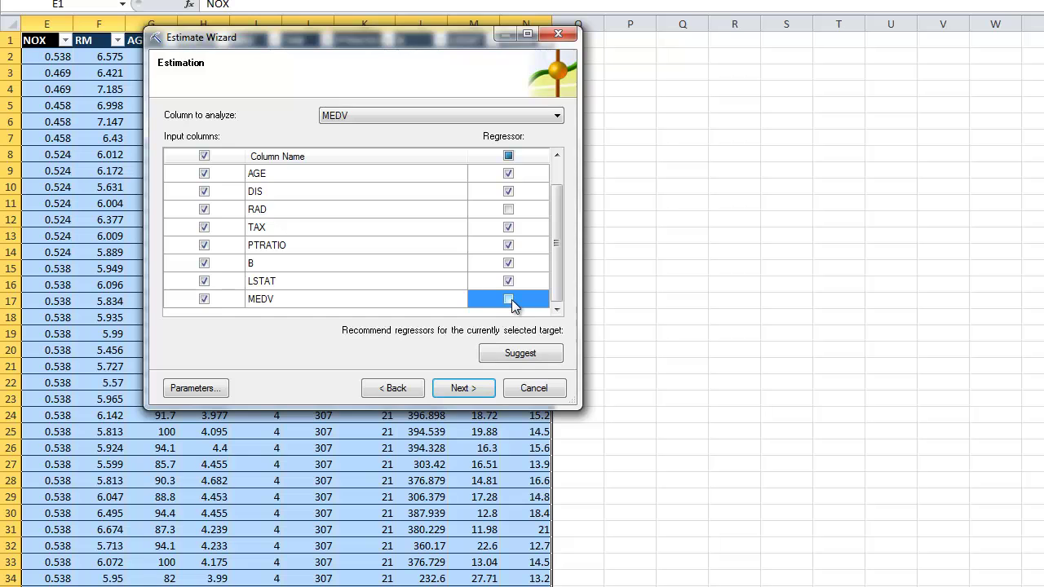
pyautogui.click(204, 300)
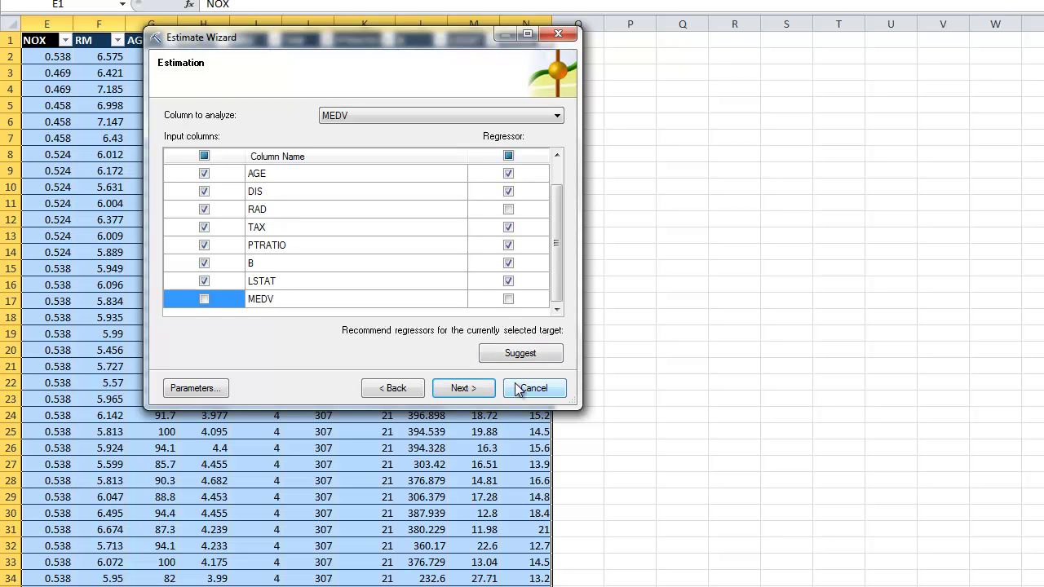
pyautogui.moveTo(563, 410); pyautogui.dragTo(566, 561)
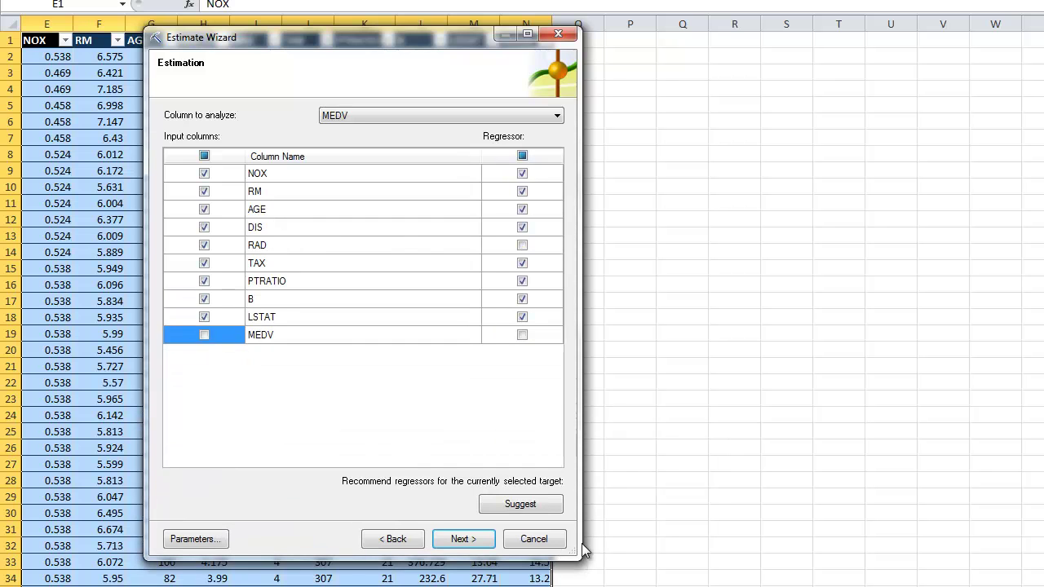
pyautogui.click(520, 504)
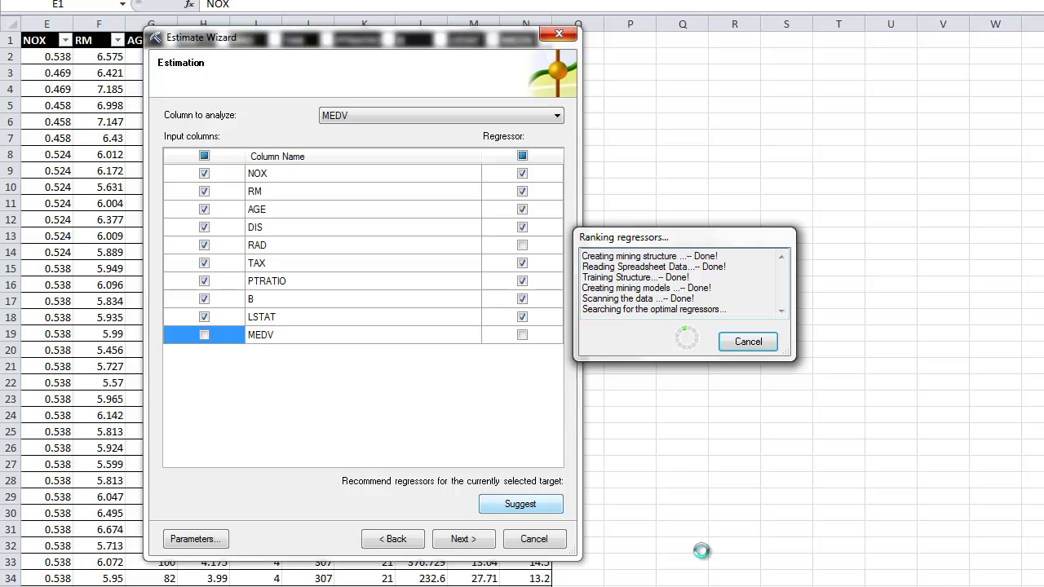
# Accept the recommended regressors, keeping LSTAT through AGE and dropping NOX.
pyautogui.press('F10')
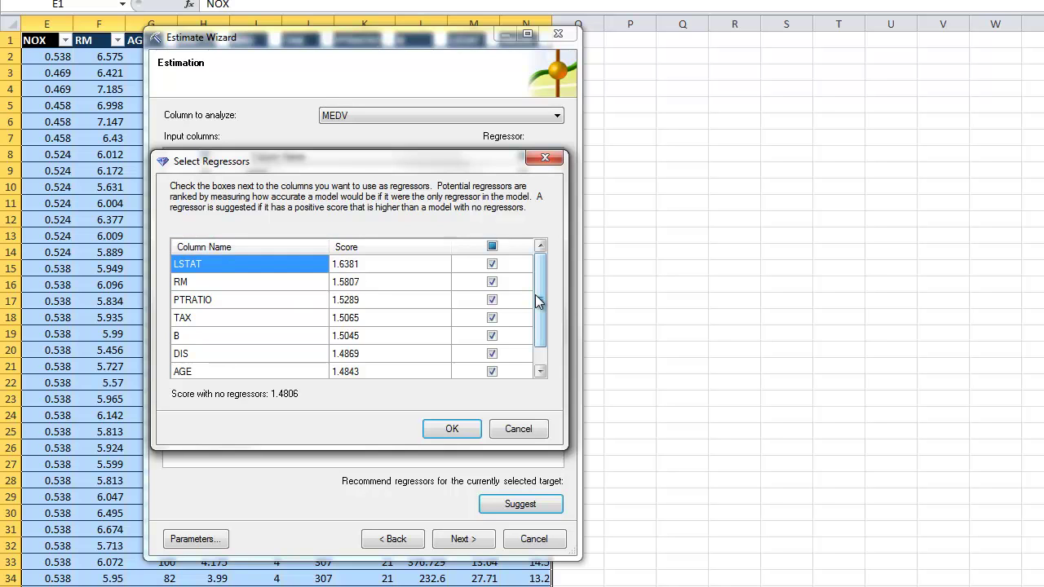
pyautogui.moveTo(538, 298); pyautogui.dragTo(530, 343)
pyautogui.click(453, 429)
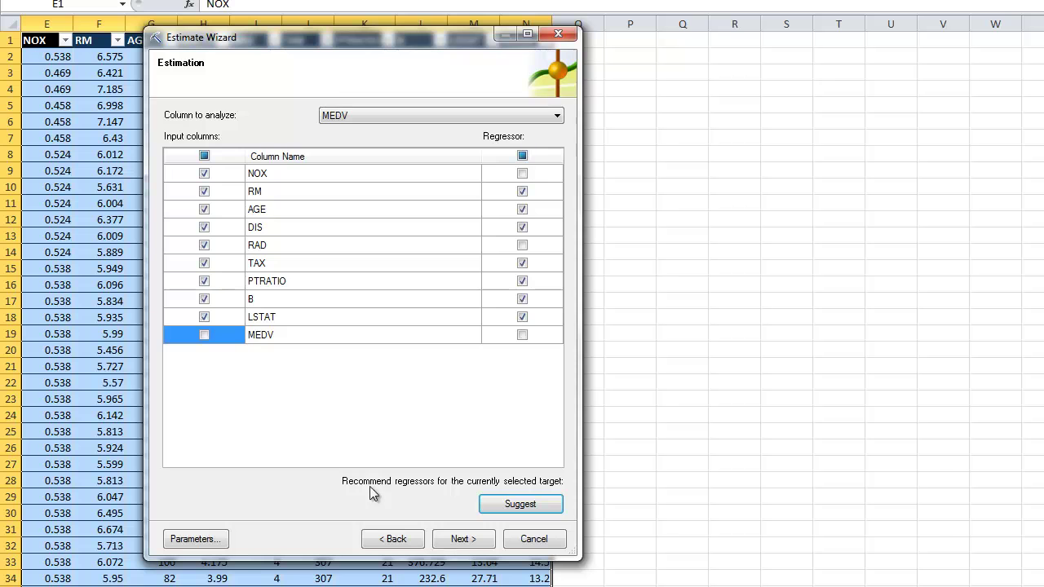
# Keep the 30 percent test split and train the Estimate MEDV decision-tree model.
pyautogui.click(463, 541)
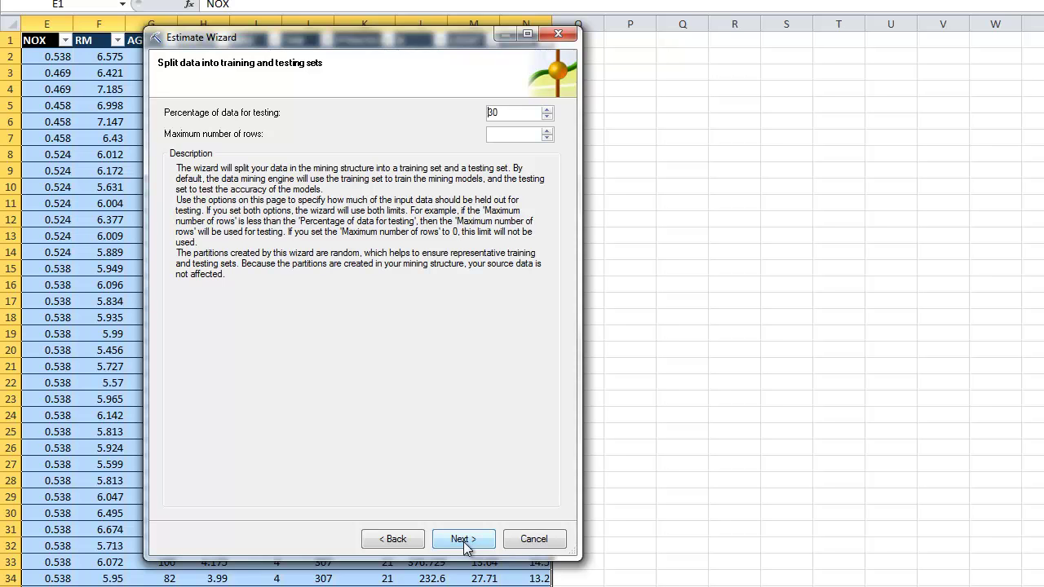
pyautogui.click(463, 541)
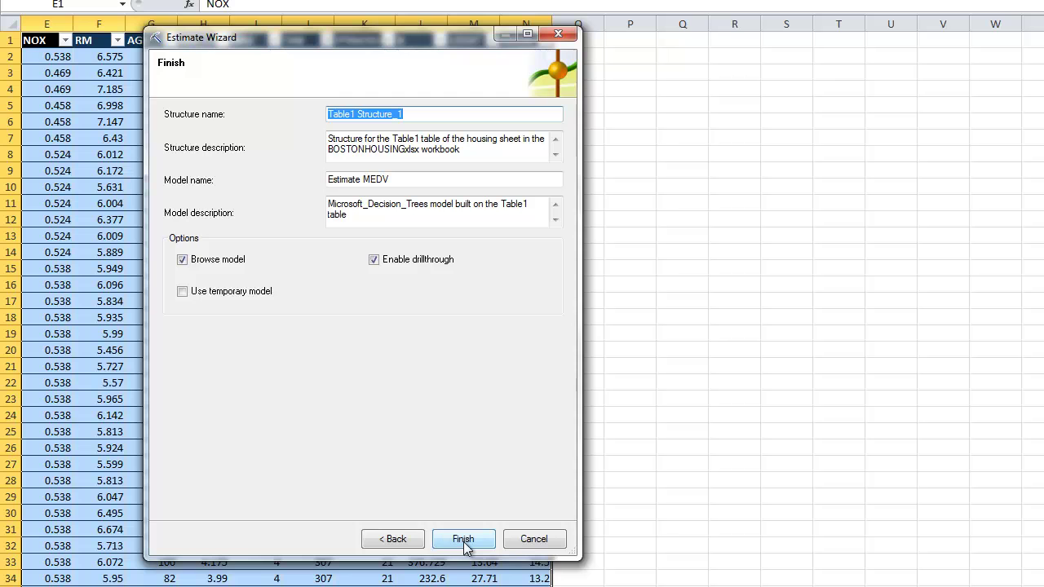
pyautogui.click(463, 542)
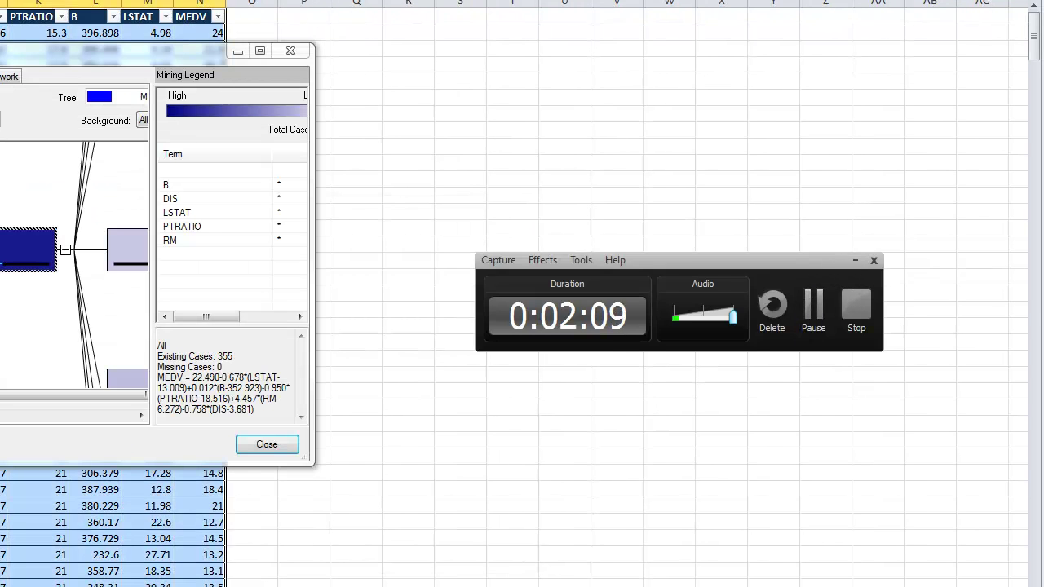
# Start adding a model to the existing structure using the Linear Regression algorithm.
pyautogui.click(266, 443)
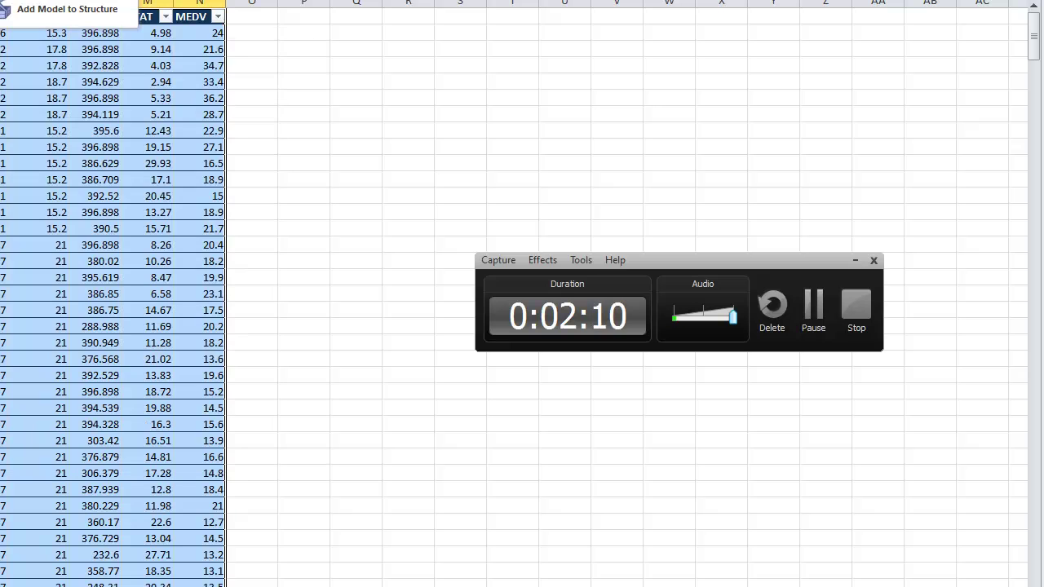
pyautogui.click(37, 10)
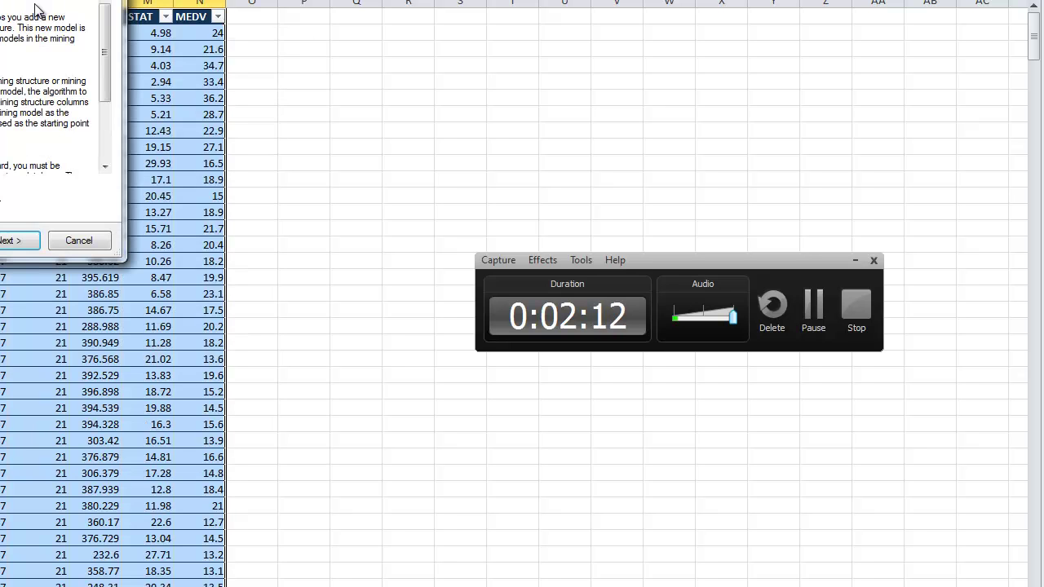
pyautogui.click(10, 242)
pyautogui.click(9, 243)
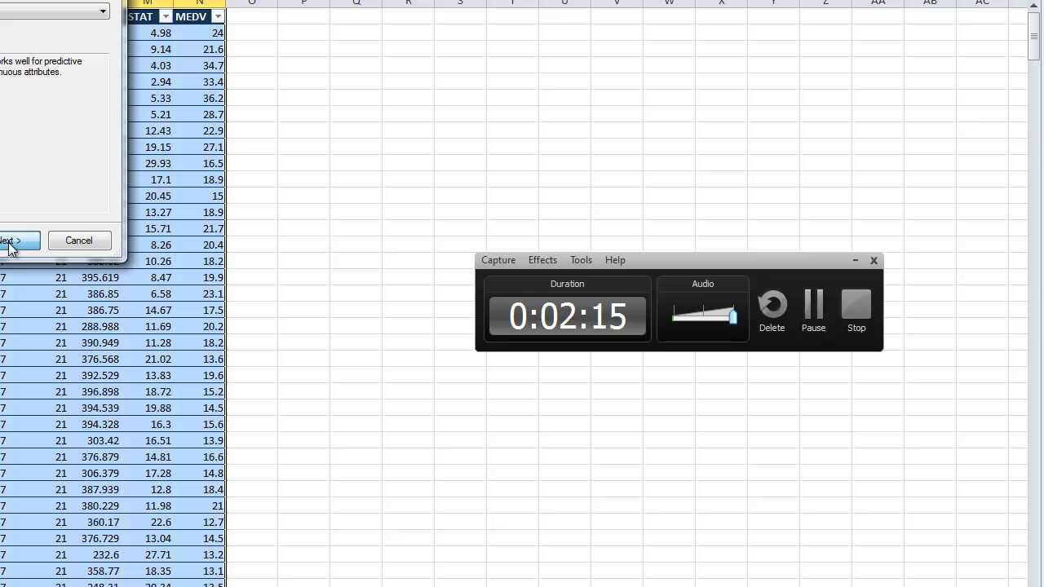
pyautogui.click(104, 12)
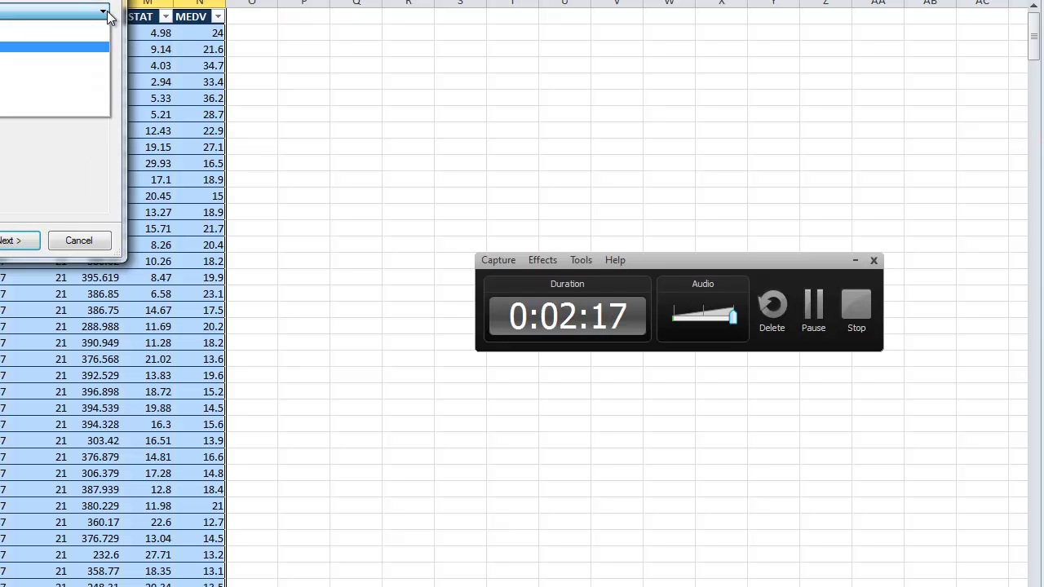
pyautogui.click(4, 57)
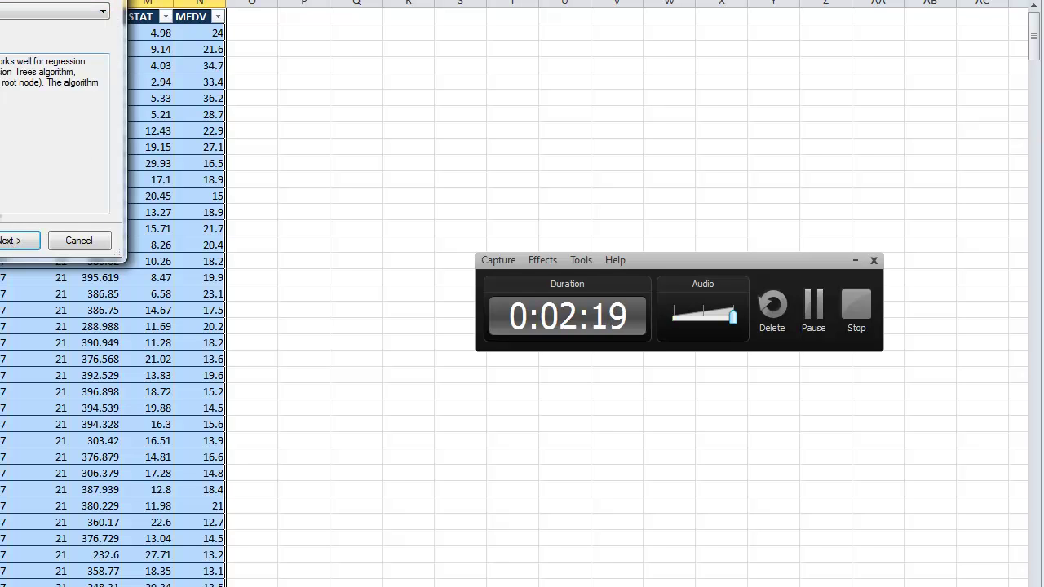
pyautogui.click(7, 241)
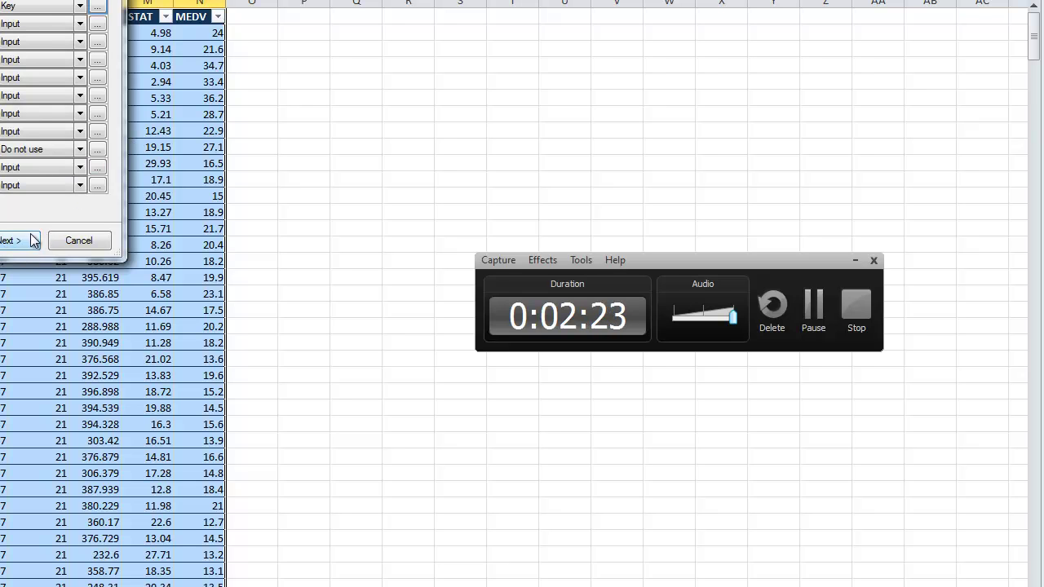
# Set MEDV to Predict only, train the linear regression model, and close its results.
pyautogui.click(27, 241)
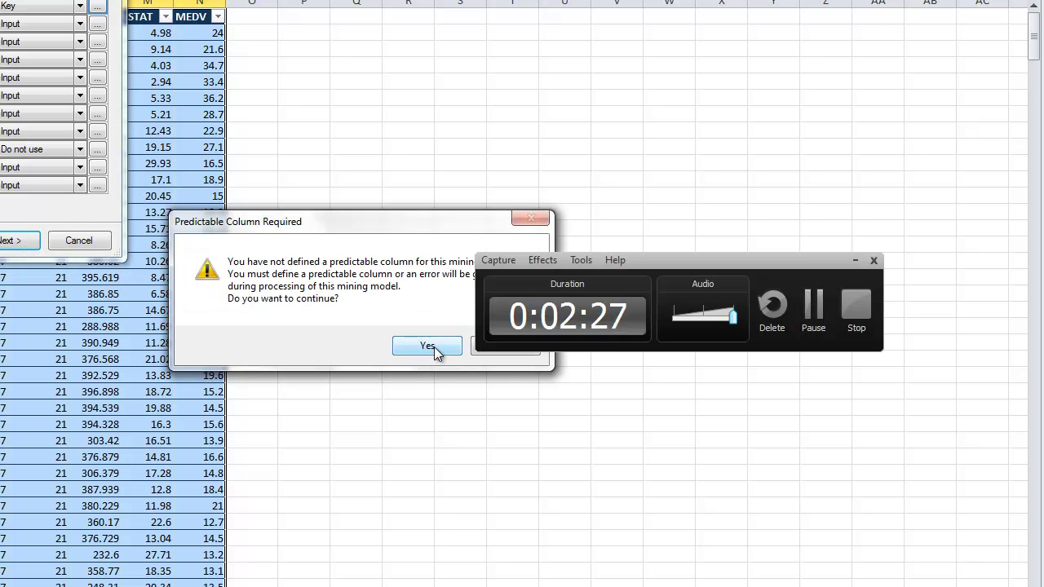
pyautogui.click(490, 353)
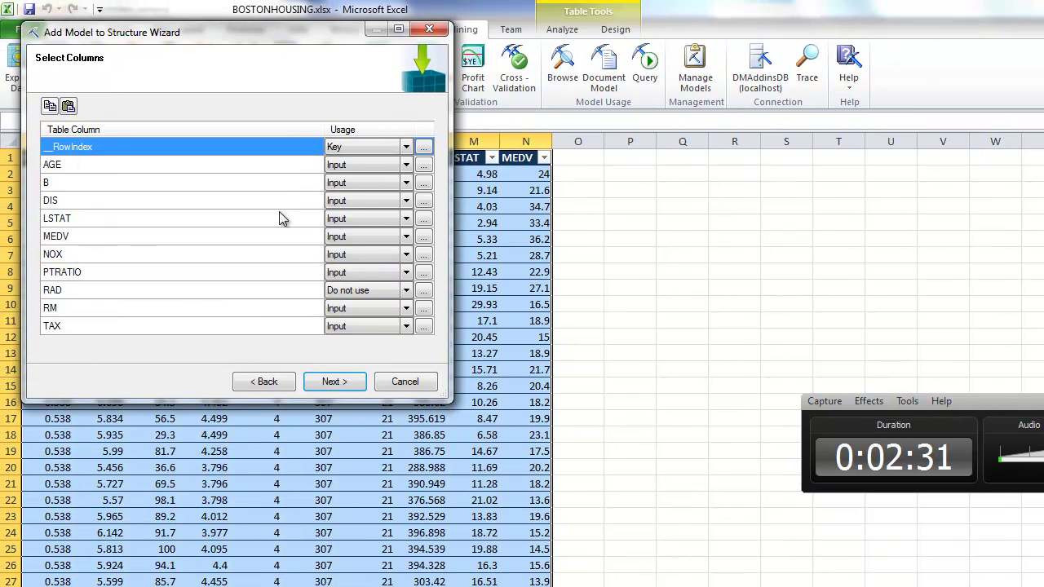
pyautogui.click(406, 238)
pyautogui.click(406, 237)
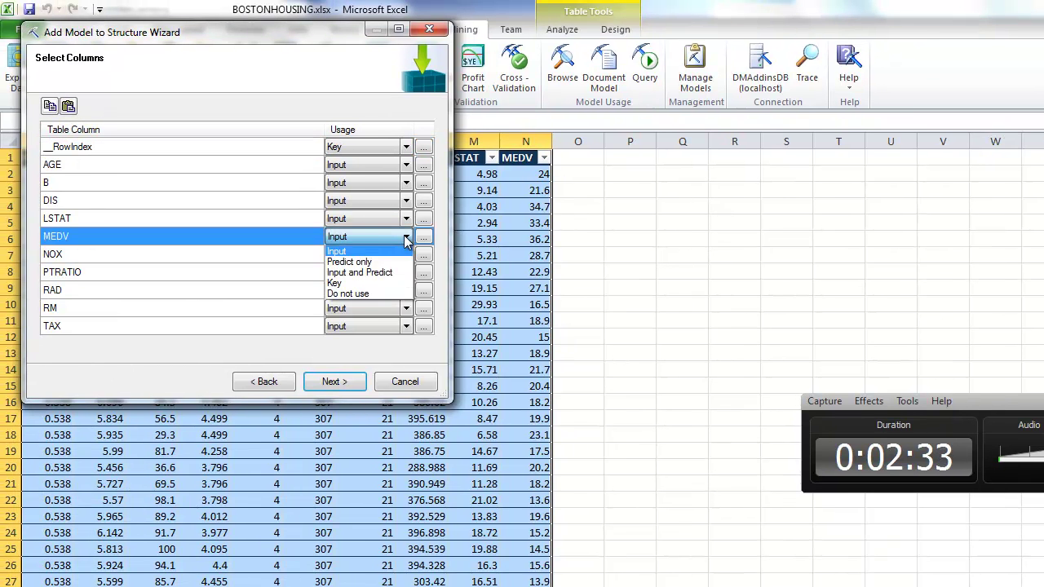
pyautogui.click(372, 272)
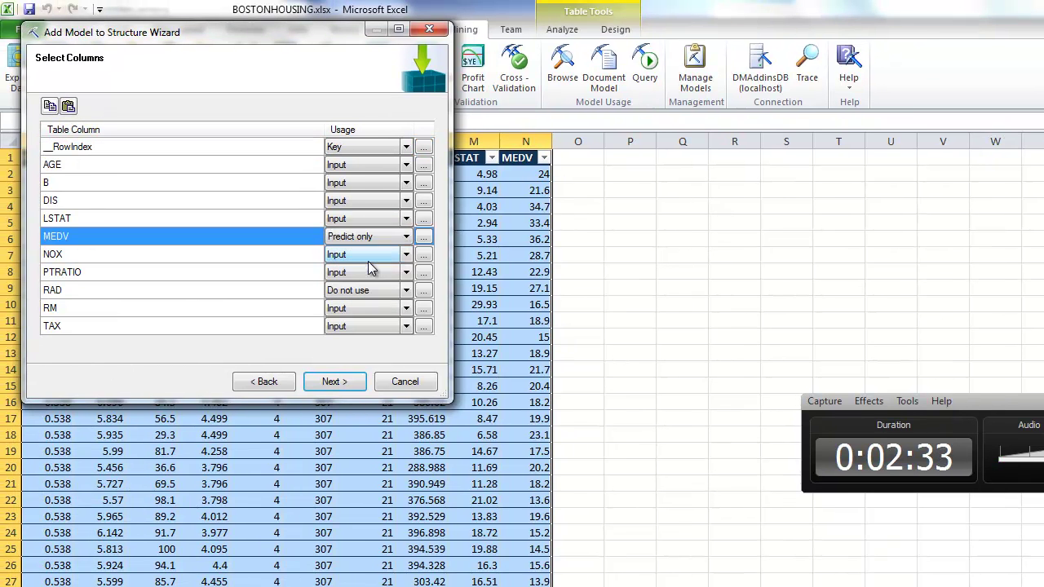
pyautogui.click(333, 382)
pyautogui.click(333, 382)
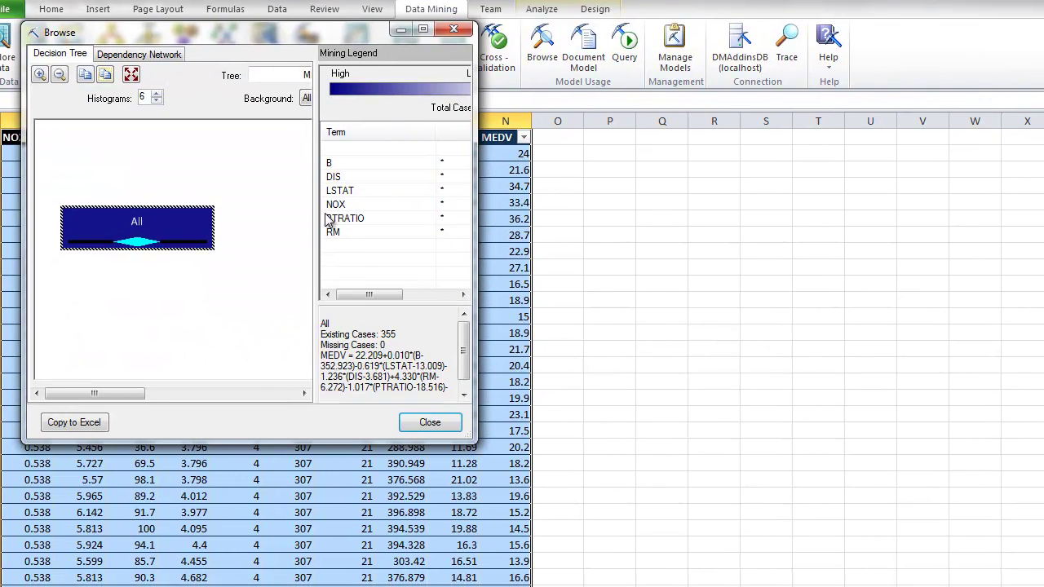
pyautogui.click(432, 424)
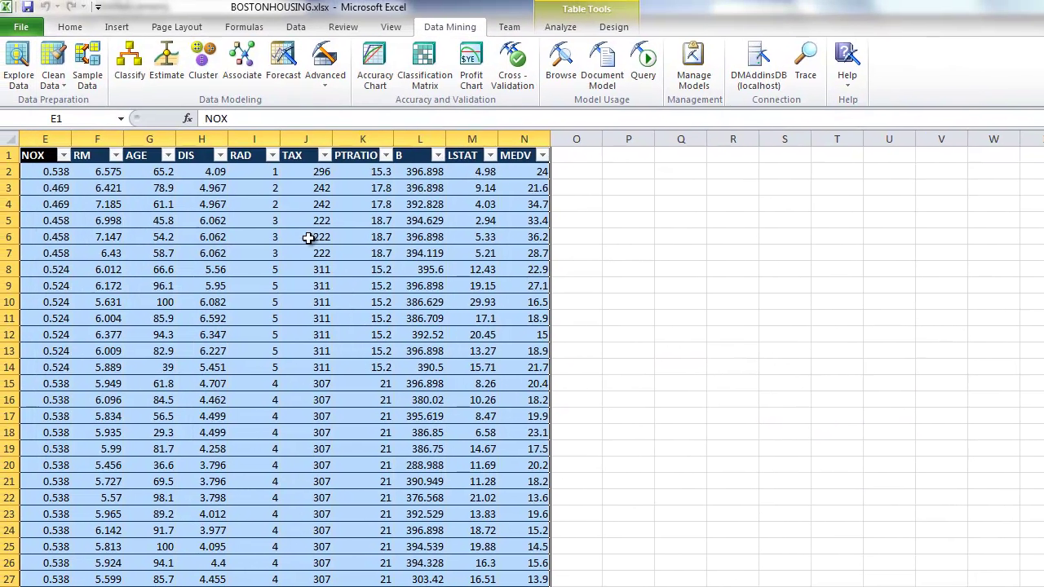
# Add another model to the same structure with the Microsoft Neural Network algorithm.
pyautogui.click(306, 70)
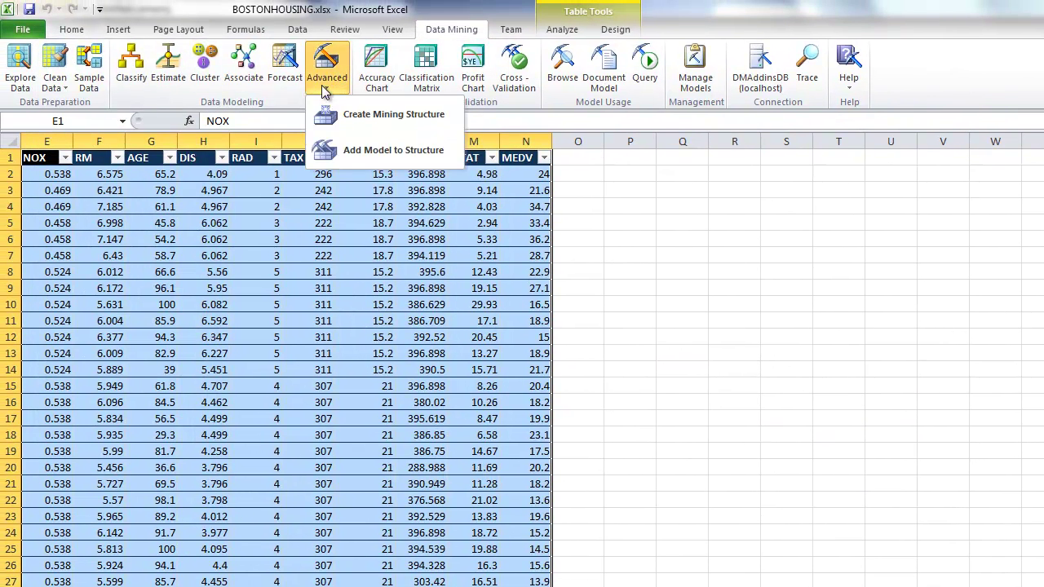
pyautogui.click(378, 149)
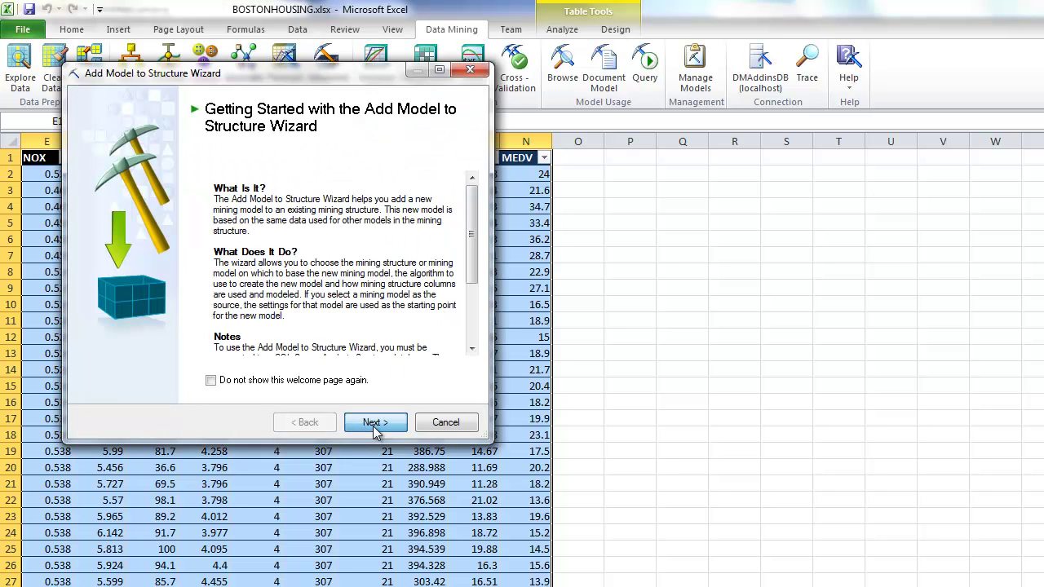
pyautogui.click(375, 424)
pyautogui.click(387, 424)
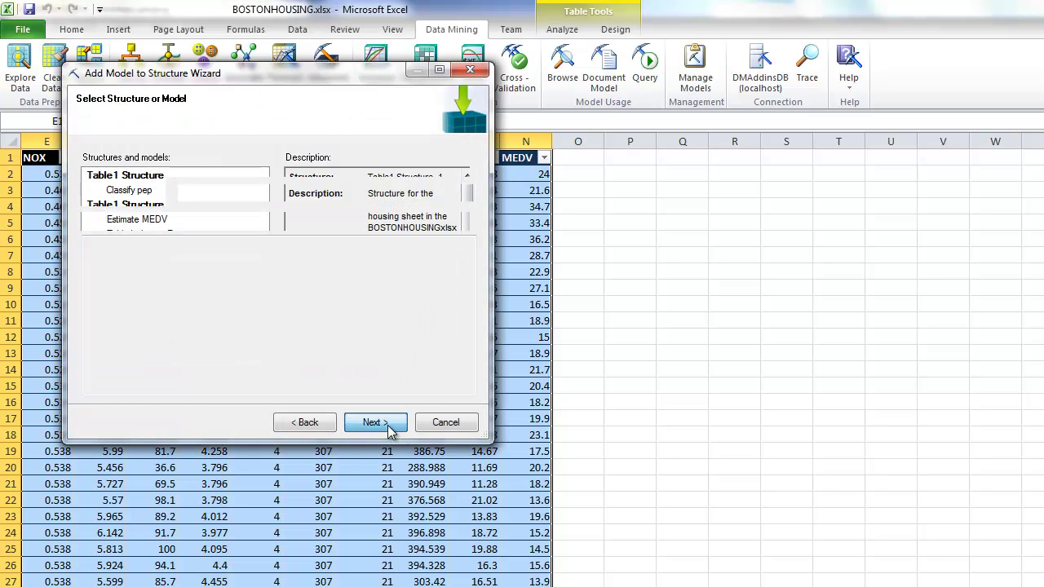
pyautogui.click(467, 194)
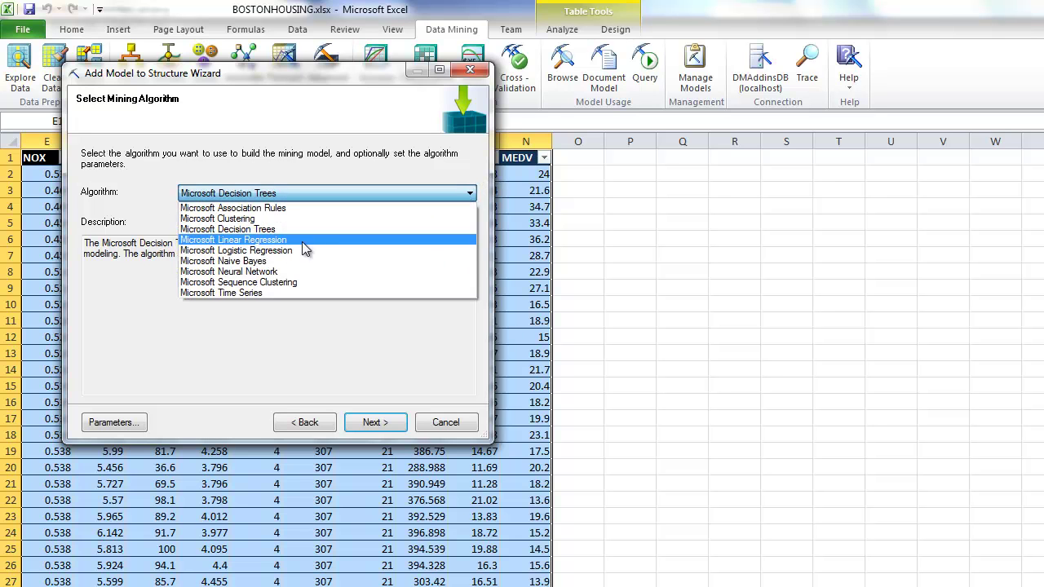
pyautogui.click(273, 275)
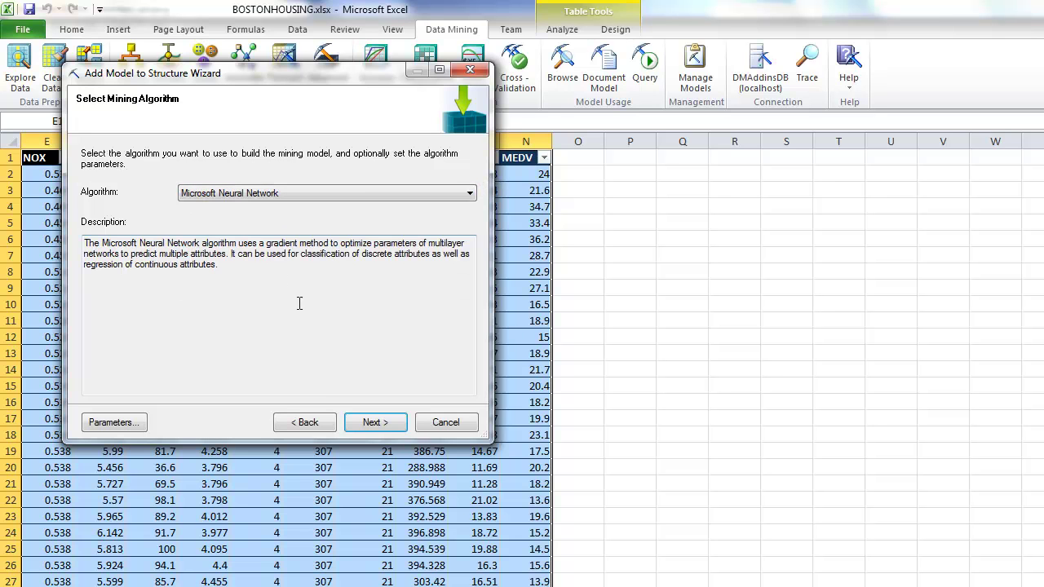
pyautogui.click(377, 429)
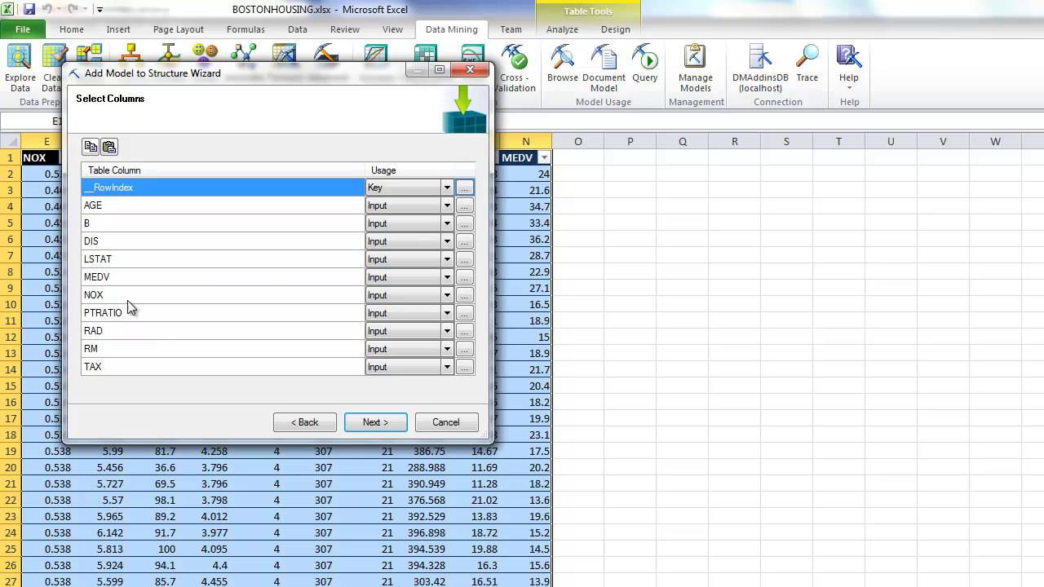
# Make MEDV predict-only, train the Table1 - Neural Net model, and close its browser.
pyautogui.click(447, 279)
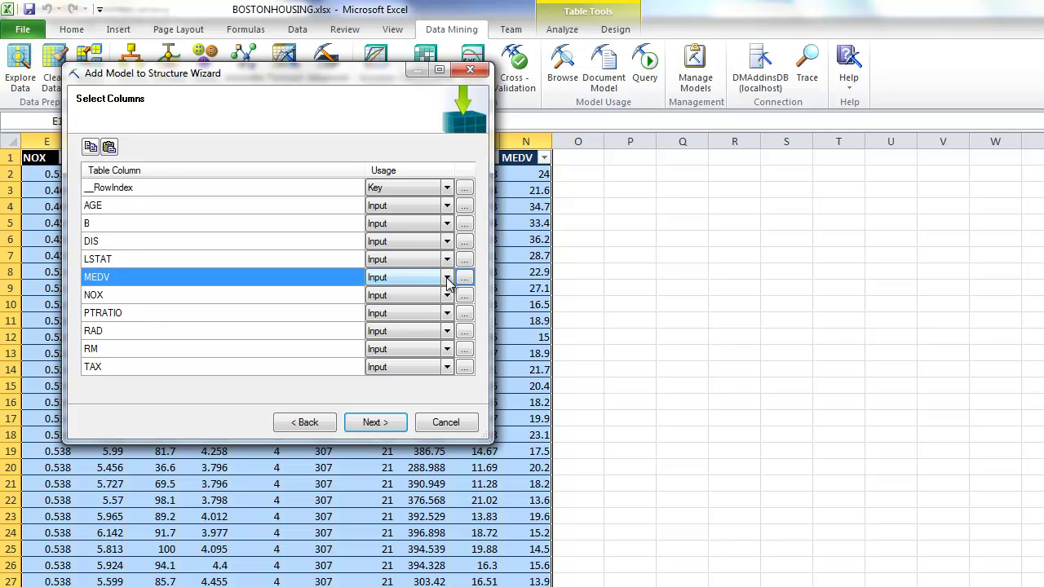
pyautogui.click(446, 278)
pyautogui.click(404, 305)
pyautogui.click(381, 426)
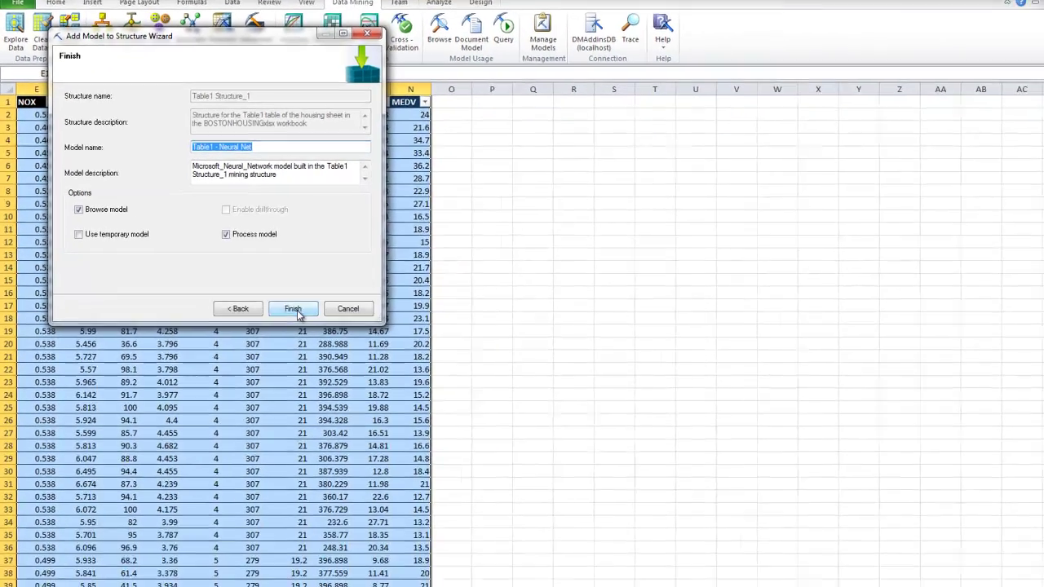
pyautogui.click(301, 318)
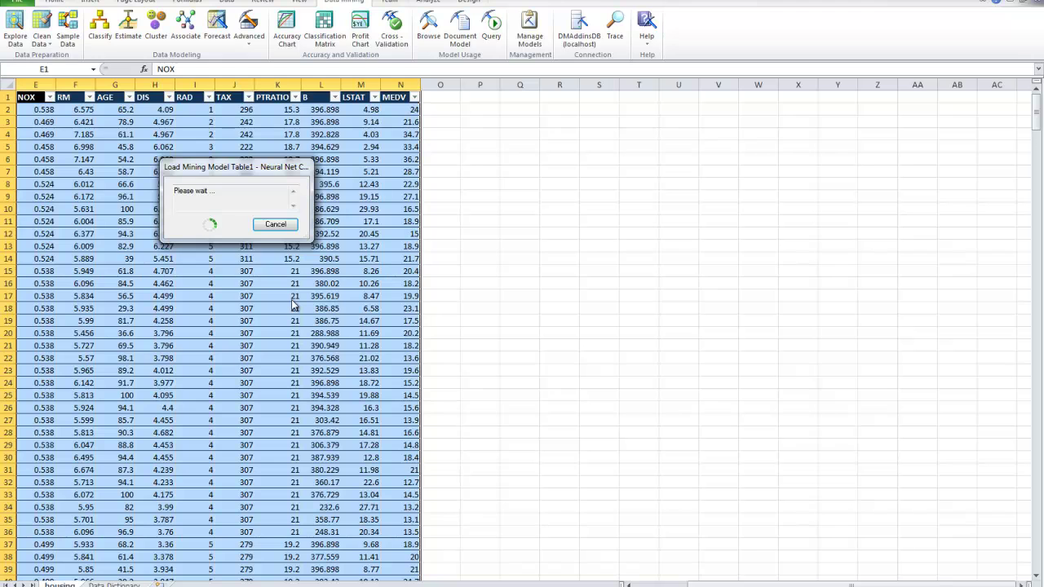
pyautogui.click(371, 346)
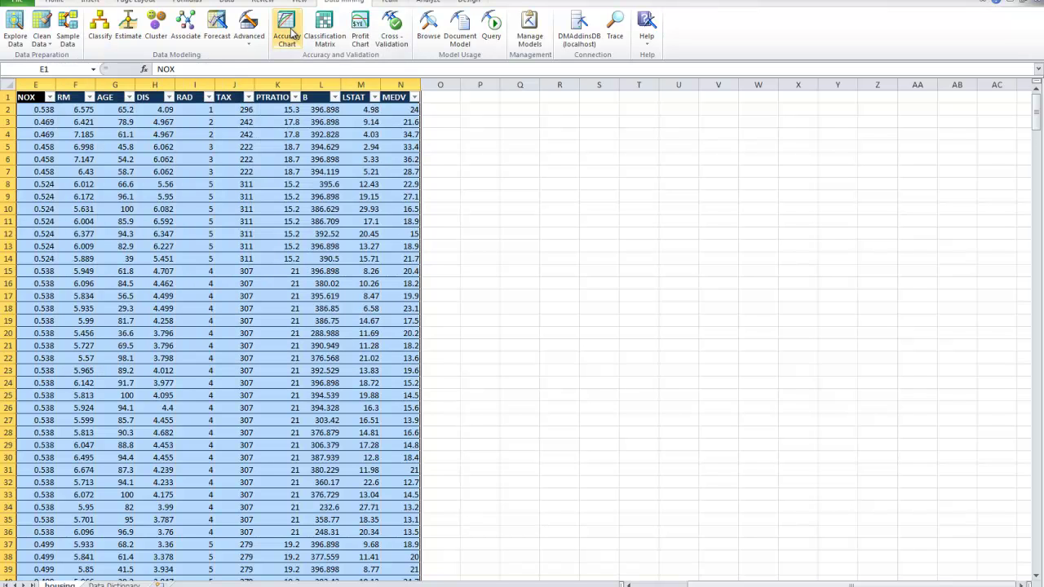
pyautogui.click(325, 33)
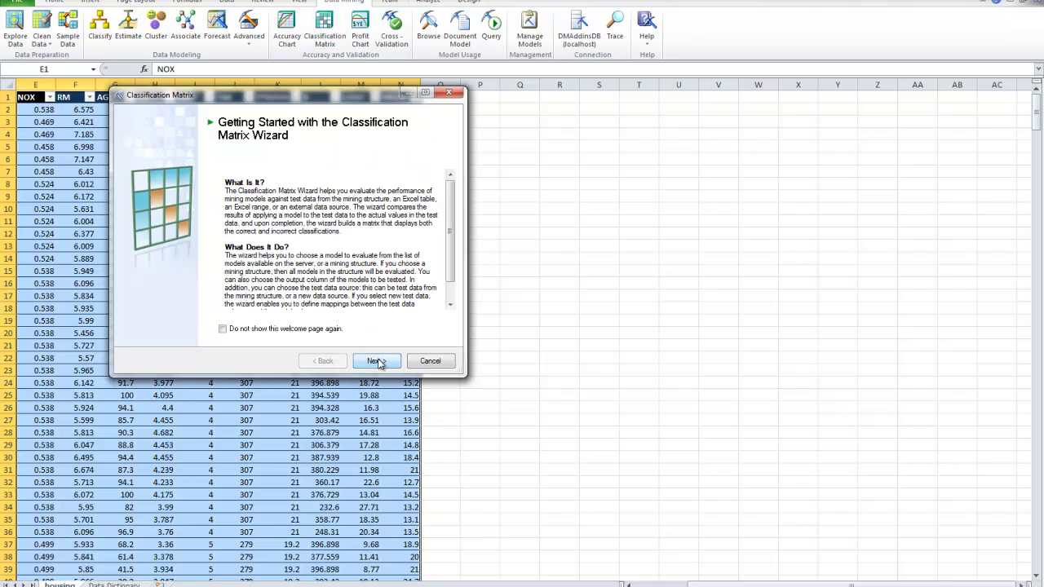
pyautogui.click(379, 360)
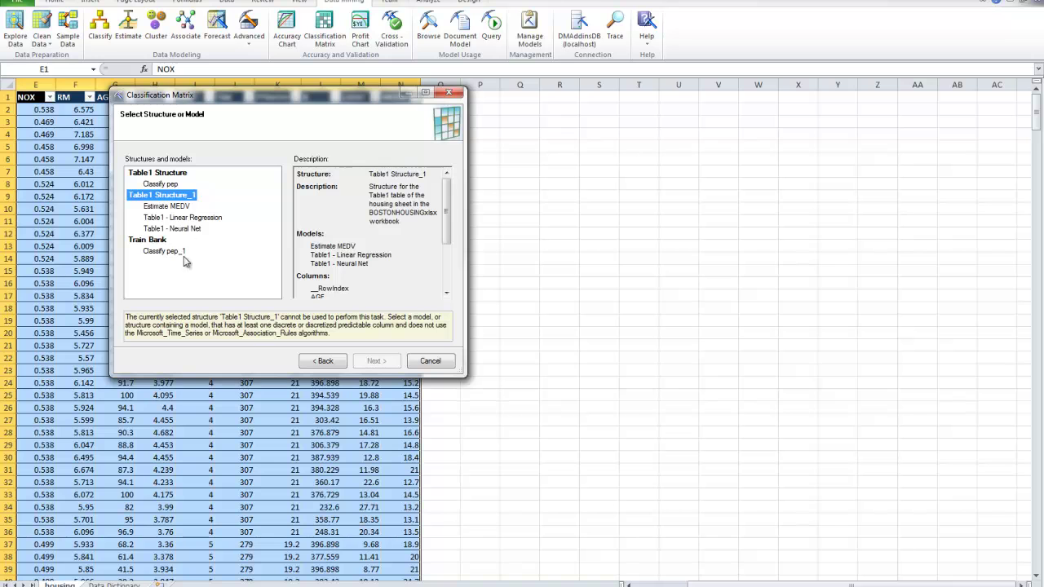
pyautogui.click(429, 361)
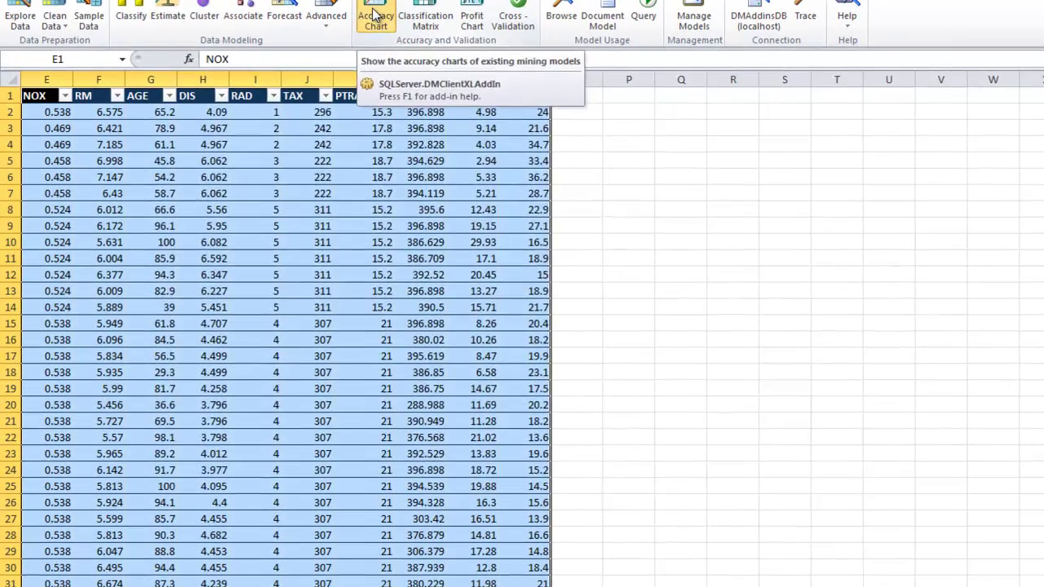
# Chart accuracy for Table1 Structure_1 on MEDV using the structure's test data.
pyautogui.click(374, 16)
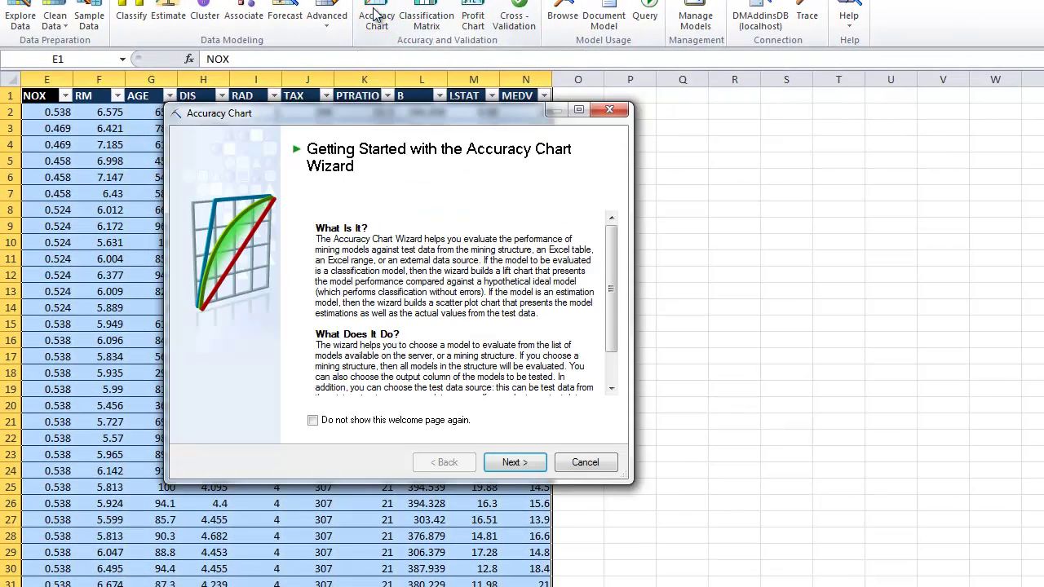
pyautogui.click(511, 461)
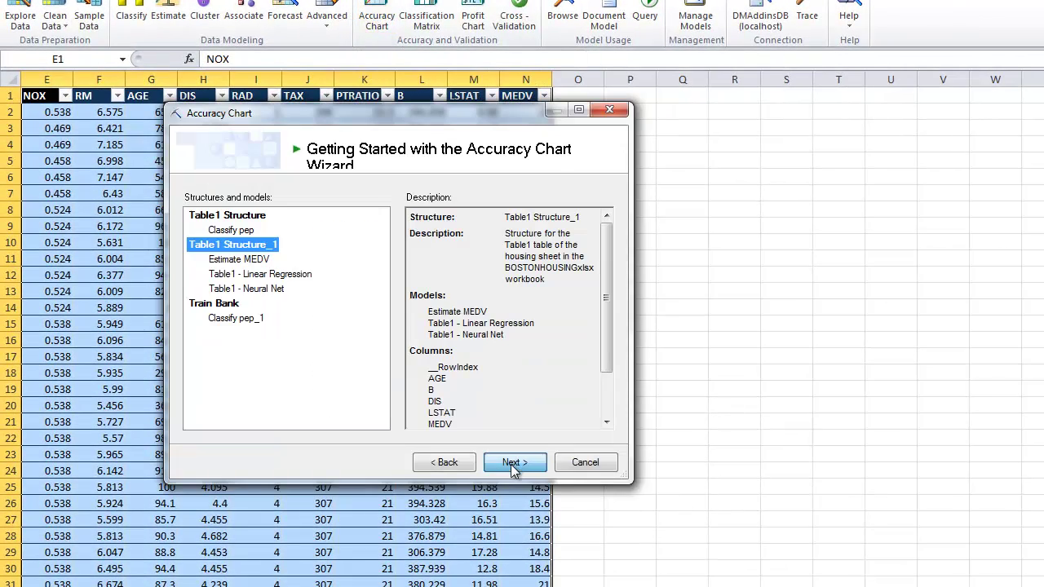
pyautogui.click(516, 462)
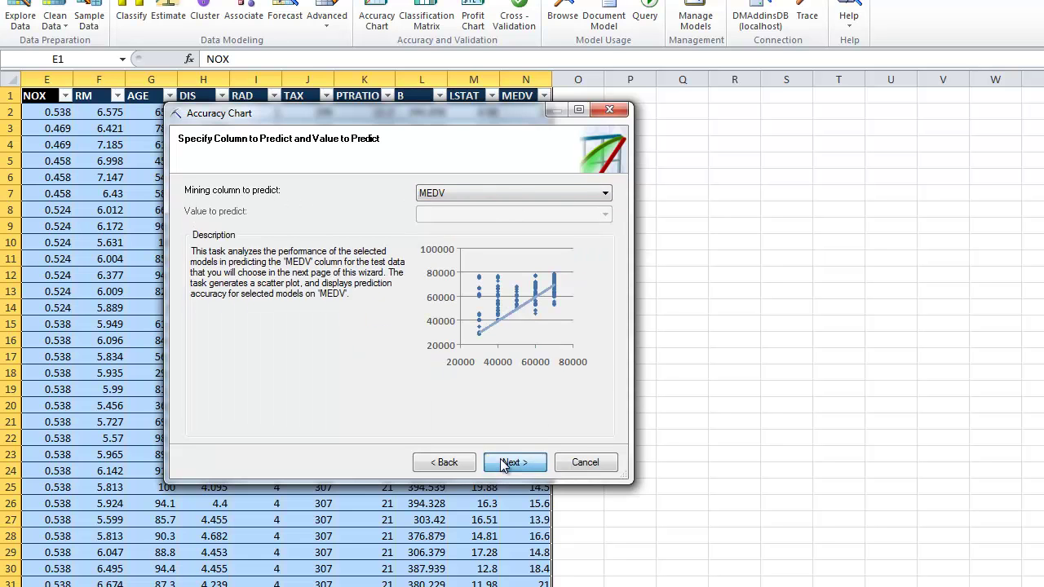
pyautogui.click(499, 459)
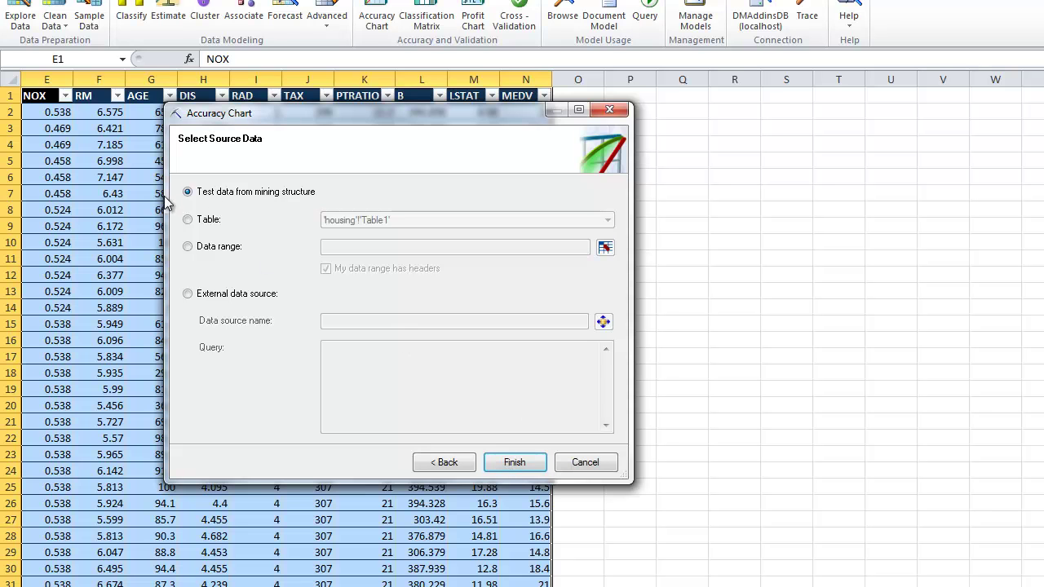
pyautogui.click(520, 464)
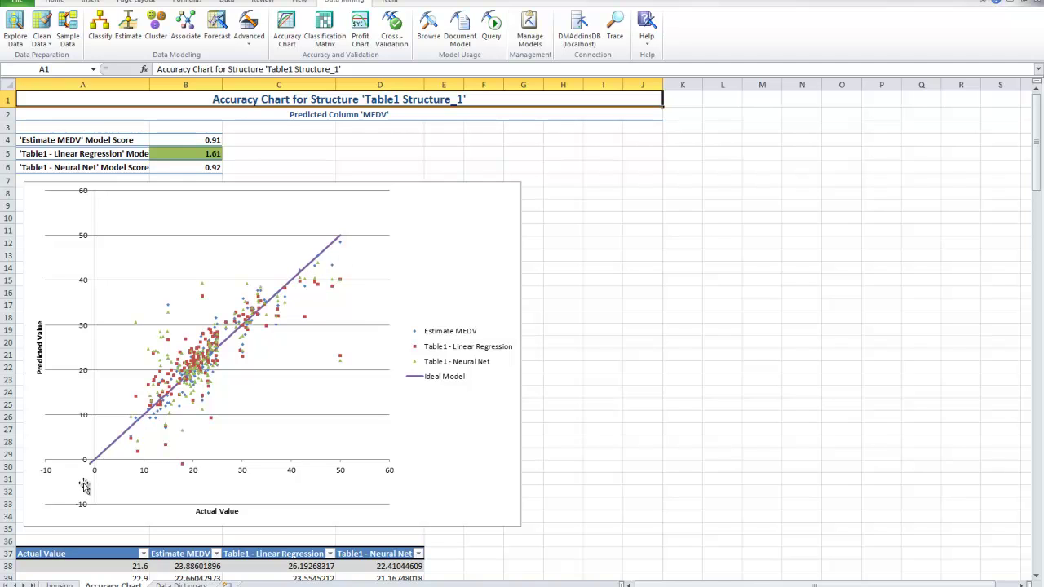
# Nudge the chart's plot area right and widen column A to show full model labels.
pyautogui.click(339, 360)
pyautogui.moveTo(347, 317); pyautogui.dragTo(352, 319)
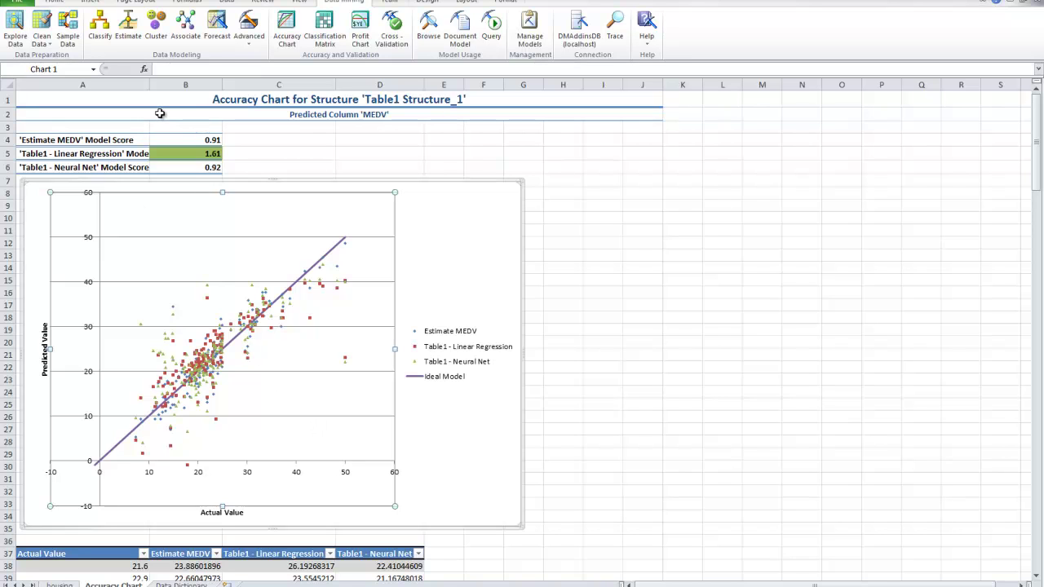
pyautogui.moveTo(149, 85); pyautogui.dragTo(186, 85)
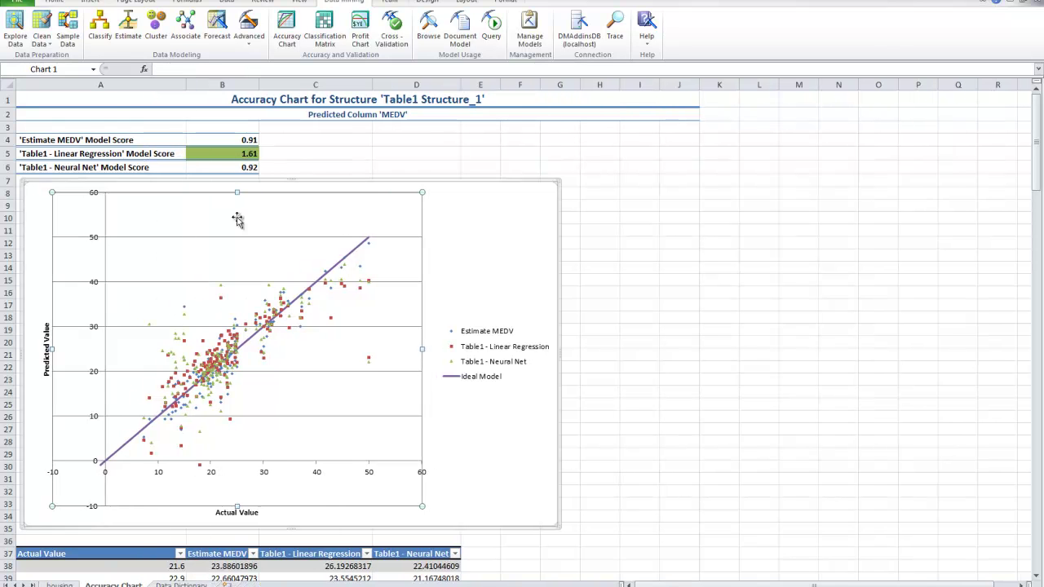
pyautogui.scroll(-5, 280, 415)
pyautogui.scroll(5, 281, 415)
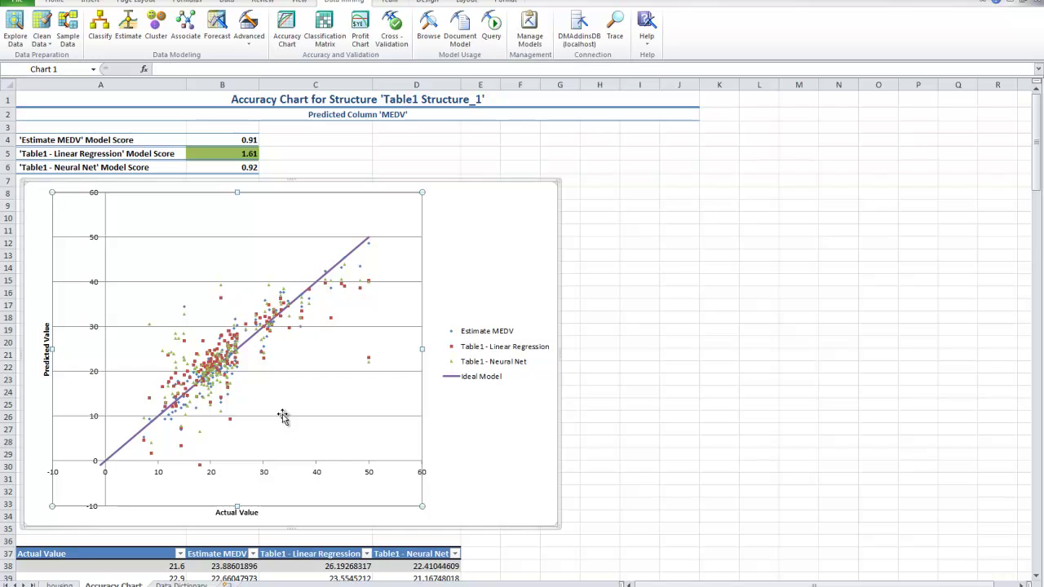